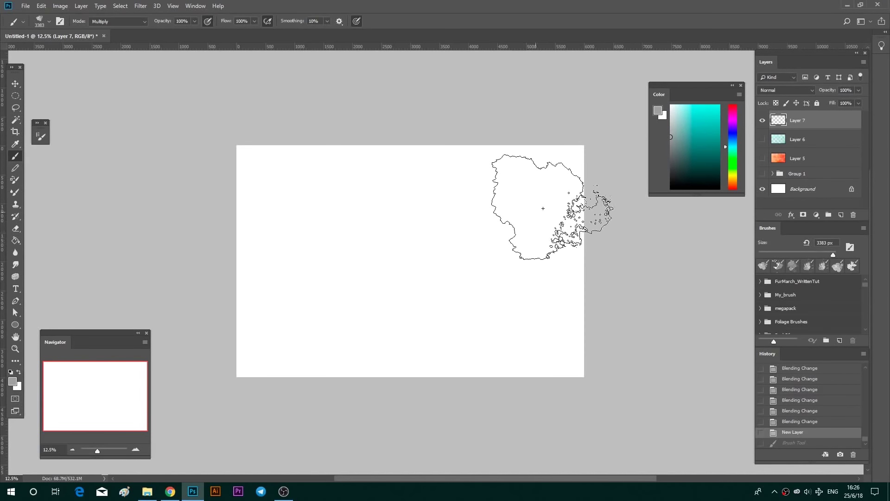
Paint soft grey cloud strokes: light greys across the top and left, darker greys at lower right
mouse_move(575, 175)
left_mouse_down()
mouse_move(592, 233)
mouse_move(650, 196)
left_mouse_up()
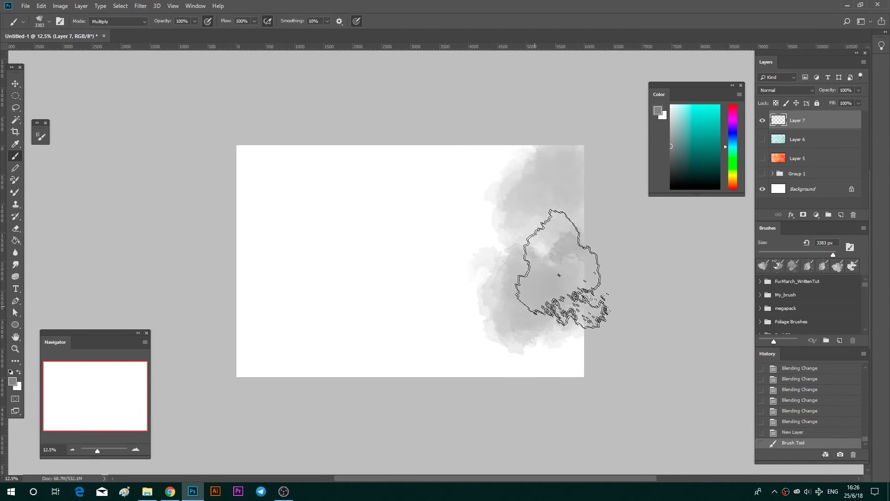
left_click(671, 125)
mouse_move(527, 171)
left_mouse_down()
mouse_move(389, 147)
mouse_move(434, 238)
left_mouse_up()
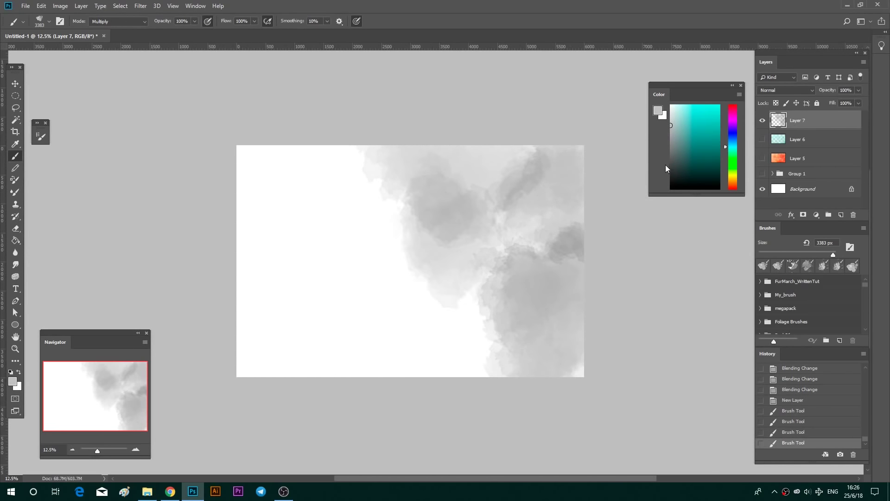
mouse_move(521, 248)
left_mouse_down()
mouse_move(449, 358)
mouse_move(577, 368)
left_mouse_up()
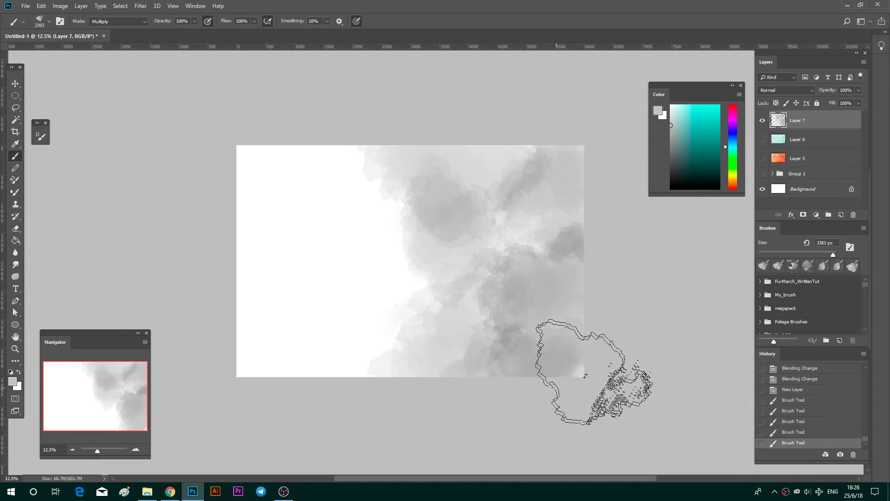
left_click_drag(566, 338, 521, 388)
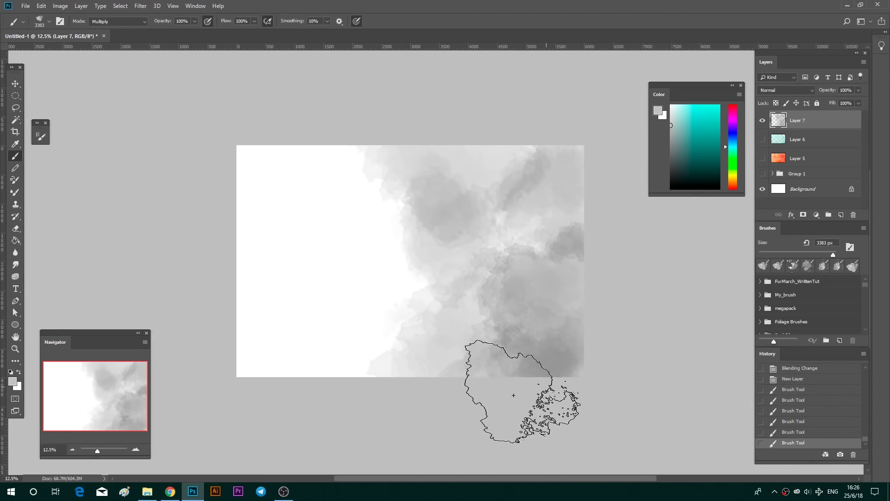
left_click(671, 168)
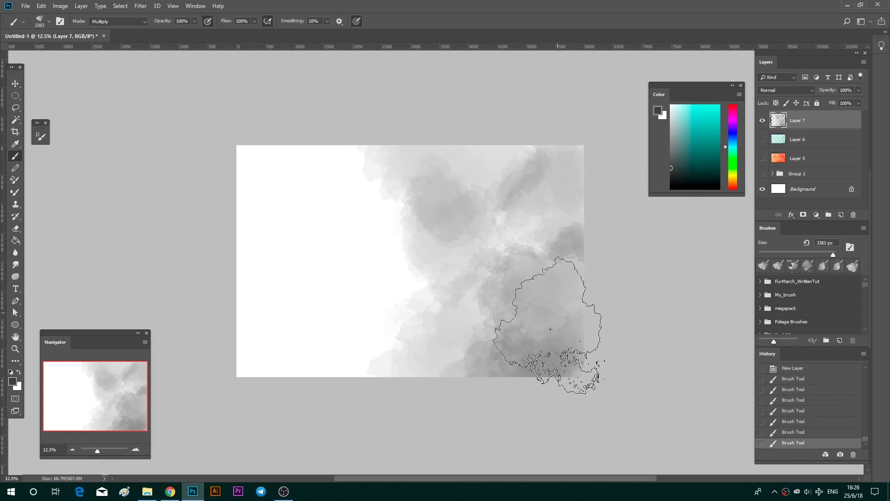
left_click_drag(537, 338, 478, 398)
left_click(670, 115)
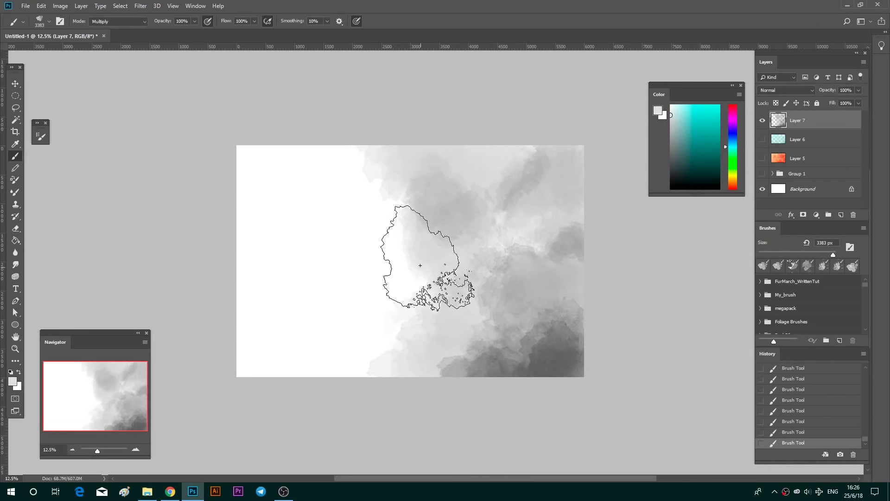
mouse_move(425, 269)
left_mouse_down()
mouse_move(319, 260)
mouse_move(77, 56)
left_mouse_up()
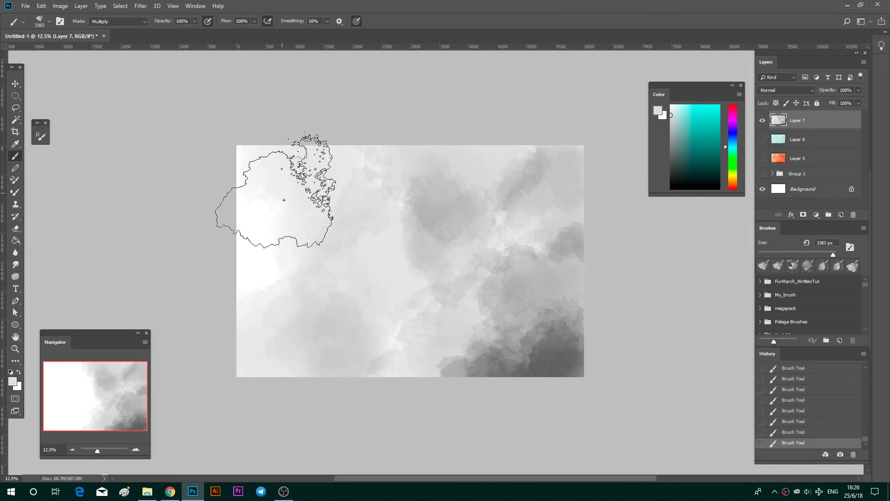
Switch to the Brush 5 watercolour brush and stamp dark grey blooms along the bottom
left_click(49, 21)
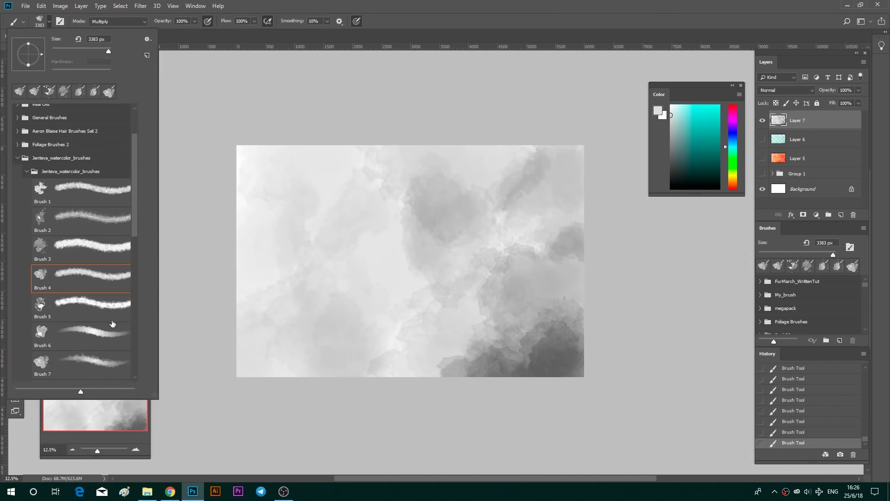
left_click(108, 307)
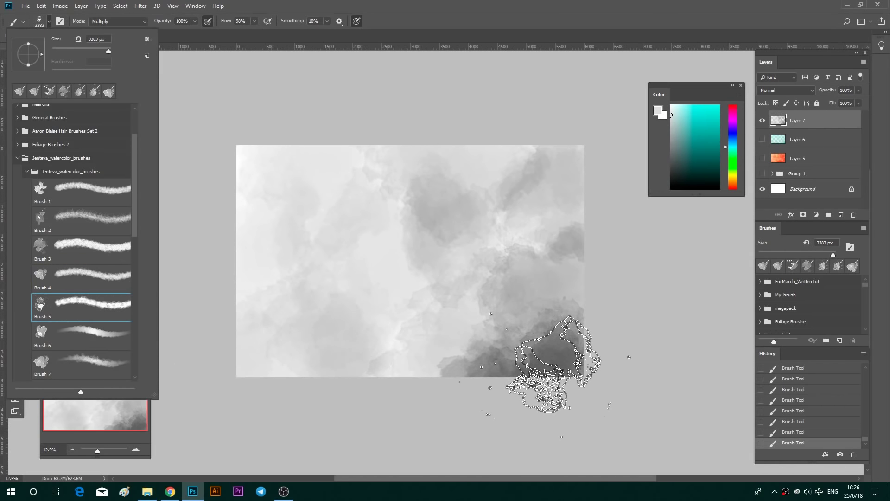
left_click(547, 356, "alt")
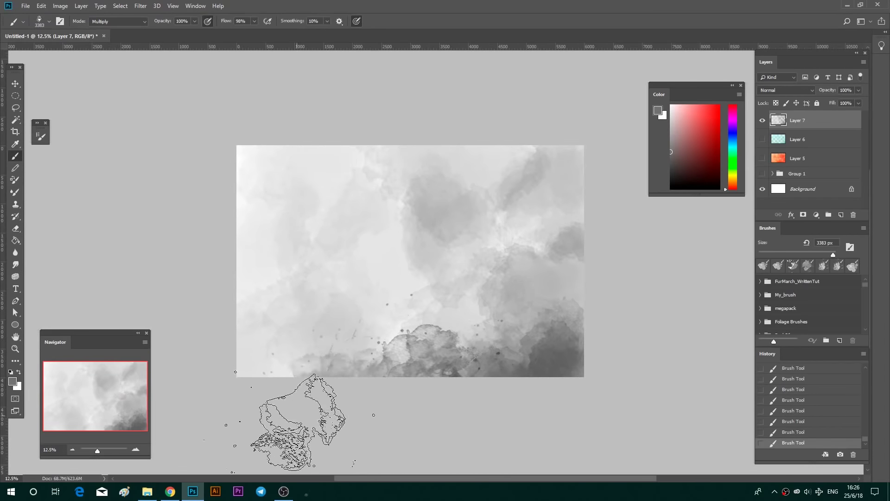
left_click(542, 311)
left_click(461, 367, "alt")
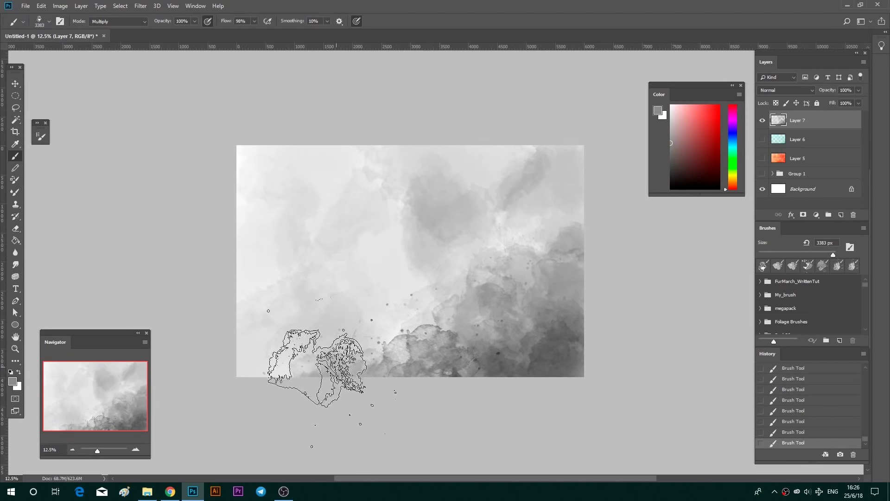
Set the brush mode to Normal and paint mid-grey watercolour clouds in the canvas centre
left_click(473, 220, "alt")
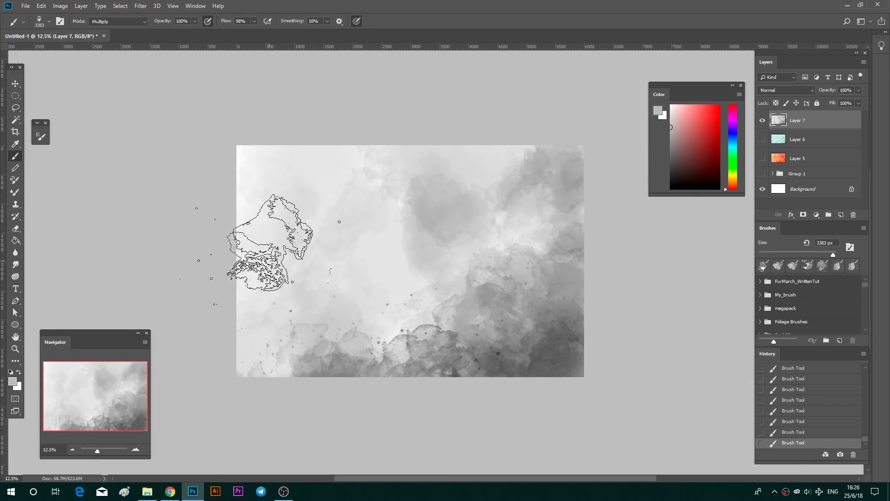
left_click(129, 22)
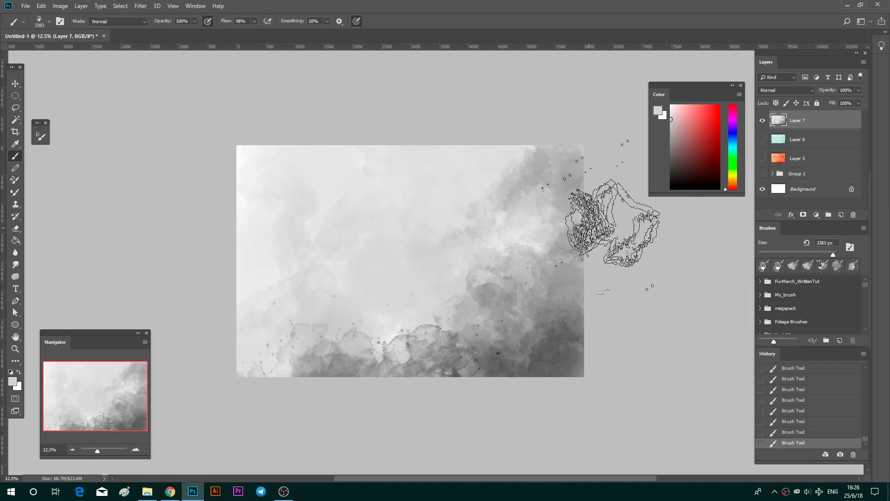
left_click(673, 132)
left_click_drag(431, 268, 392, 301)
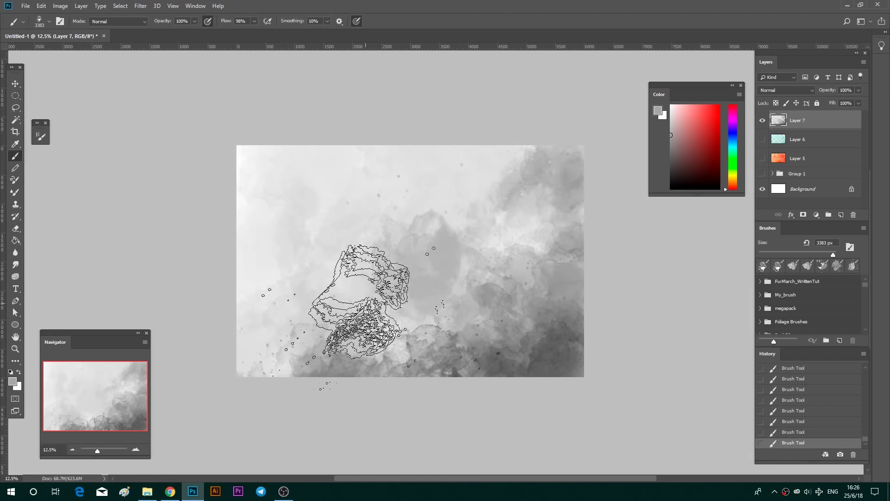
left_click(441, 218, "alt")
left_click(411, 342, "alt")
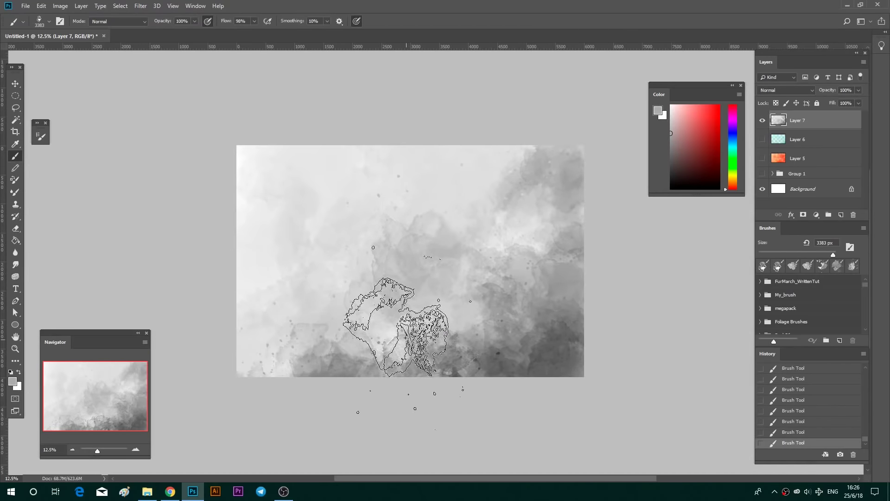
left_click(373, 302, "alt")
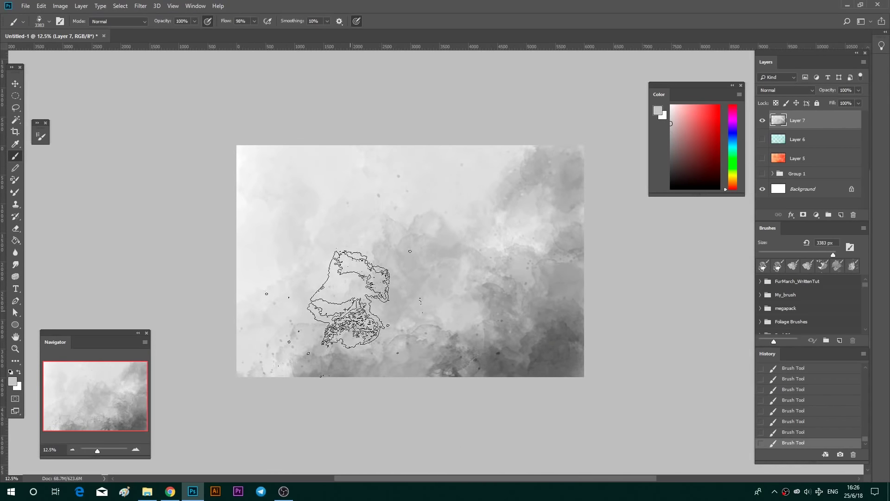
left_click(816, 215)
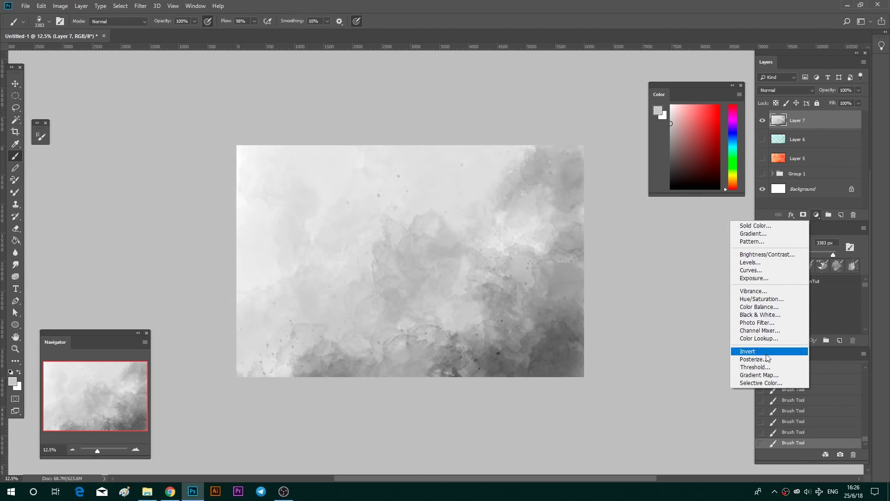
Add a Gradient Map adjustment layer using a dark blue-to-purple preset
left_click(767, 374)
left_click(664, 269)
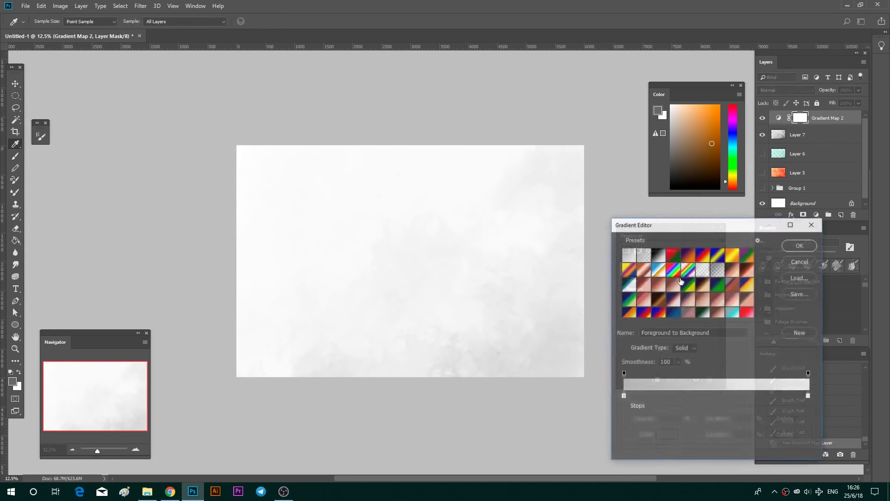
left_click_drag(769, 257, 770, 272)
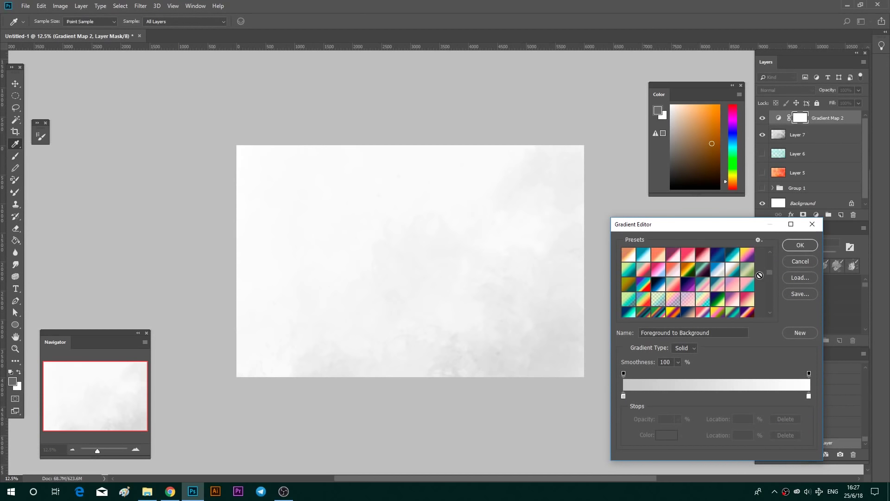
left_click(688, 289)
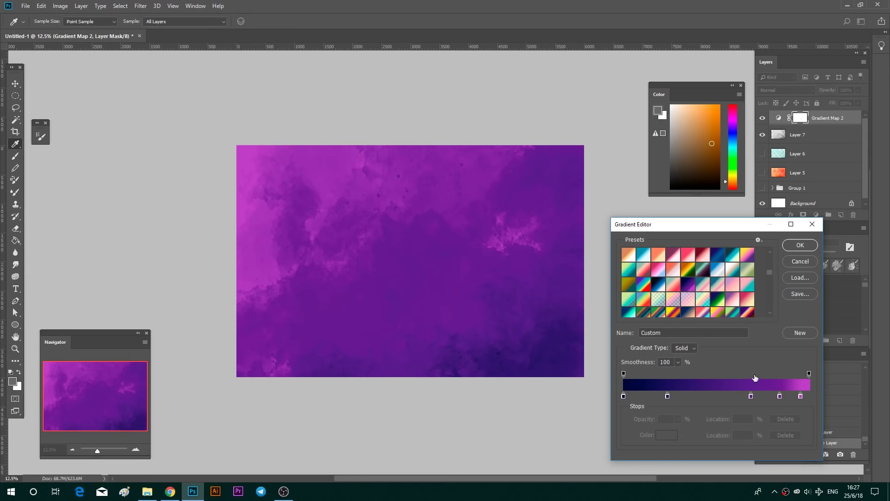
Rearrange the gradient stops, removing one and moving the pink end stop to 83%
left_click_drag(751, 397, 735, 397)
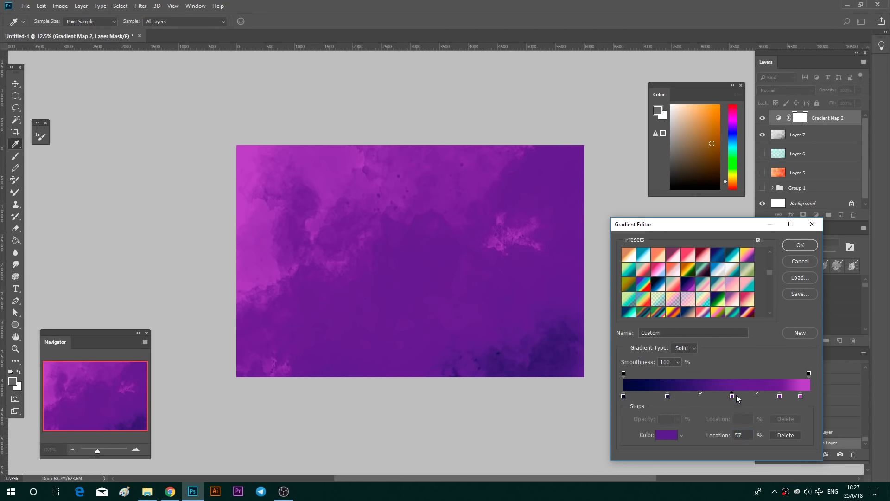
left_click_drag(667, 396, 720, 397)
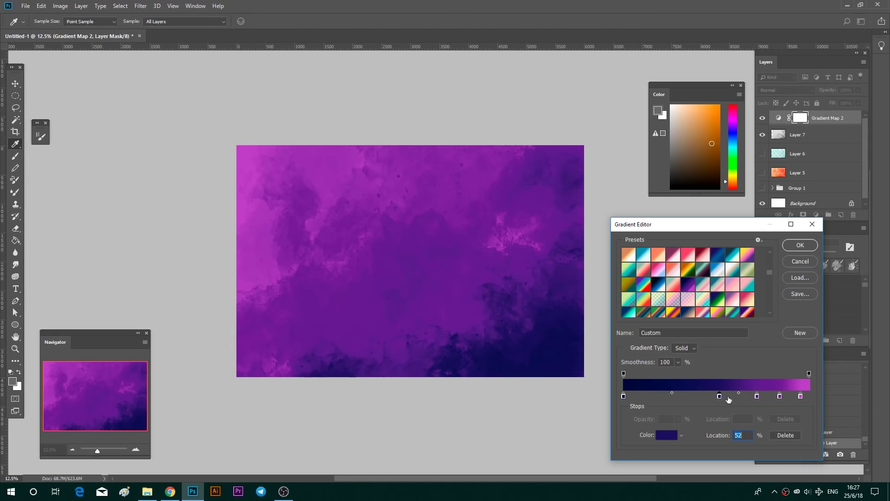
mouse_move(779, 396)
left_mouse_down()
mouse_move(778, 412)
mouse_move(777, 397)
left_mouse_up()
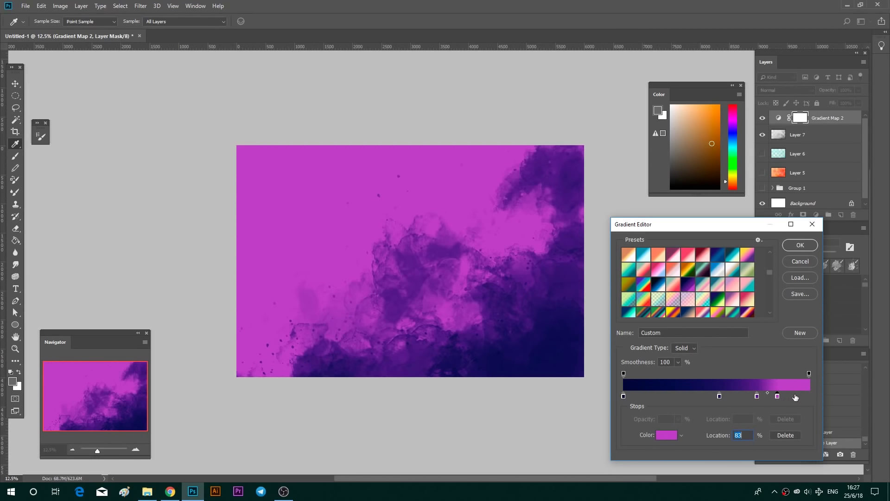
left_click(667, 435)
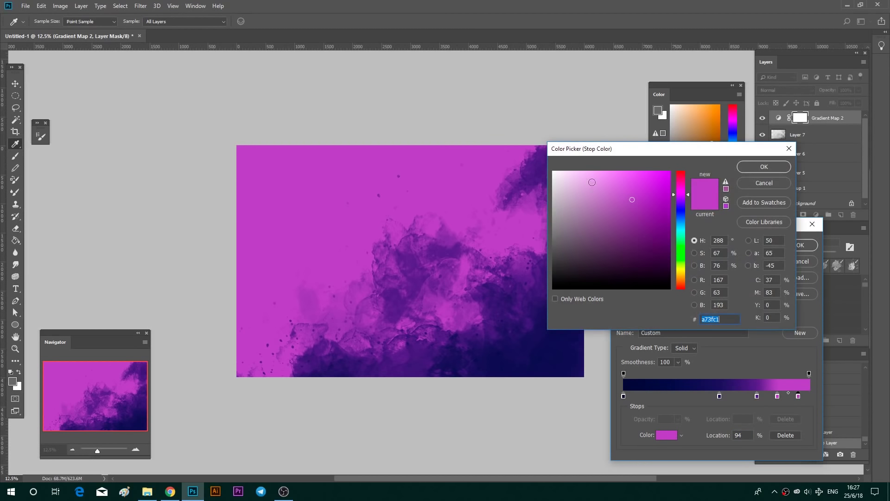
Set the end stop to pale pink e9b7f6 and move the purple stop to about 48%
left_click_drag(592, 182, 586, 179)
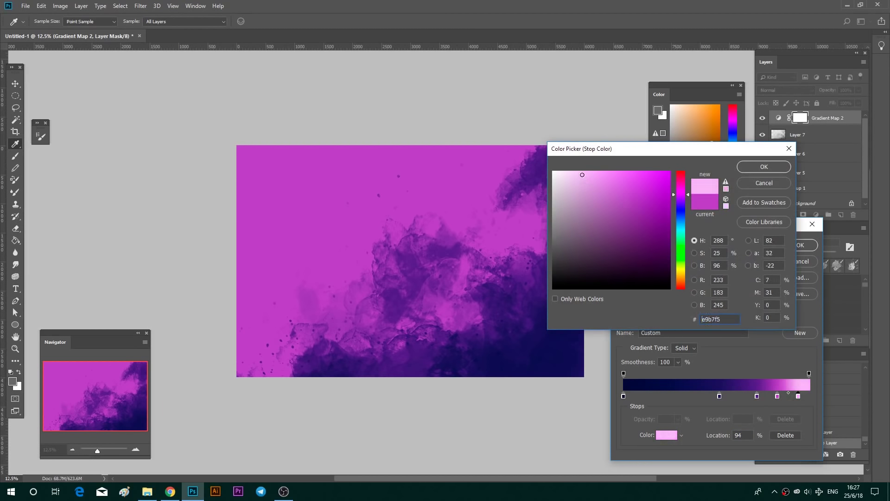
left_click(764, 167)
mouse_move(719, 399)
left_mouse_down()
mouse_move(809, 397)
mouse_move(796, 397)
left_mouse_up()
left_click(778, 397)
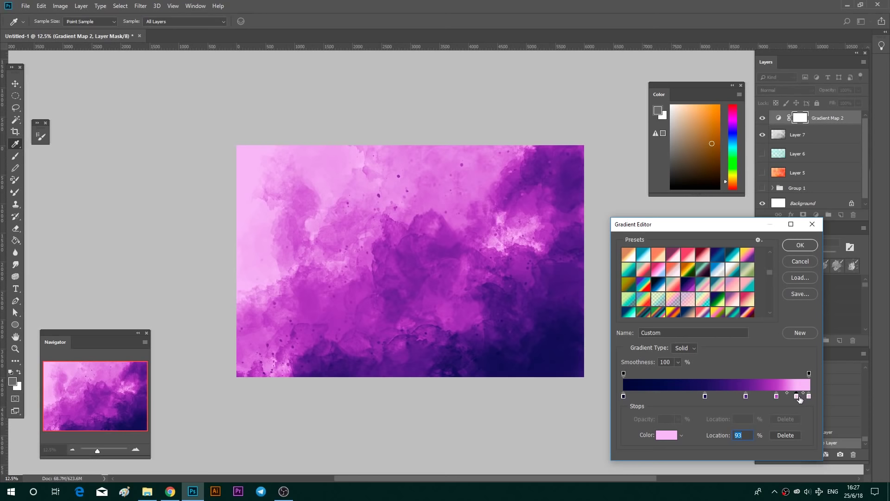
Apply the gradient map, then select Layer 7 and hide Gradient Map 2
left_click(799, 246)
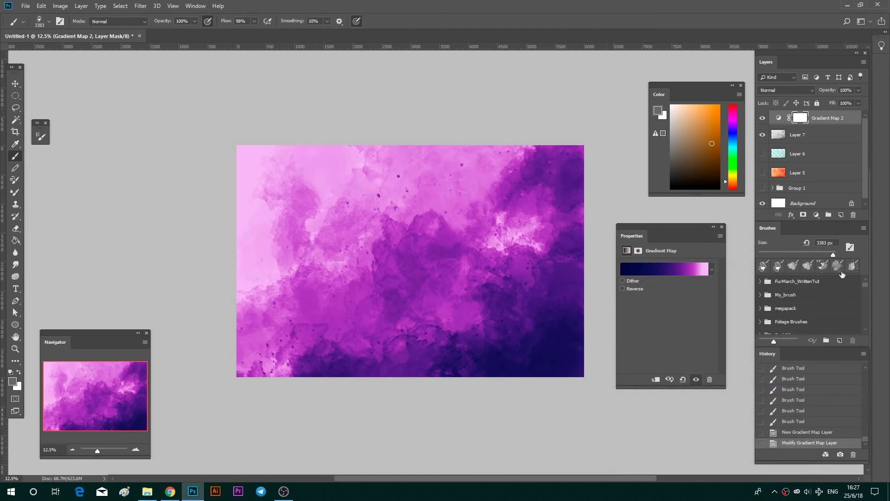
left_click(859, 135)
left_click(763, 118)
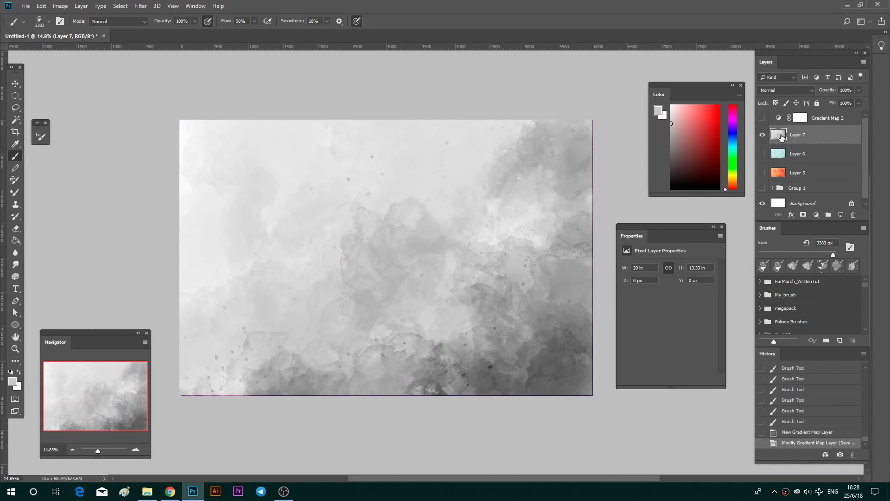
Add a new Gradient Map above Layer 7 and try presets, starting with a cyan sky gradient
left_click(816, 214)
left_click(760, 374)
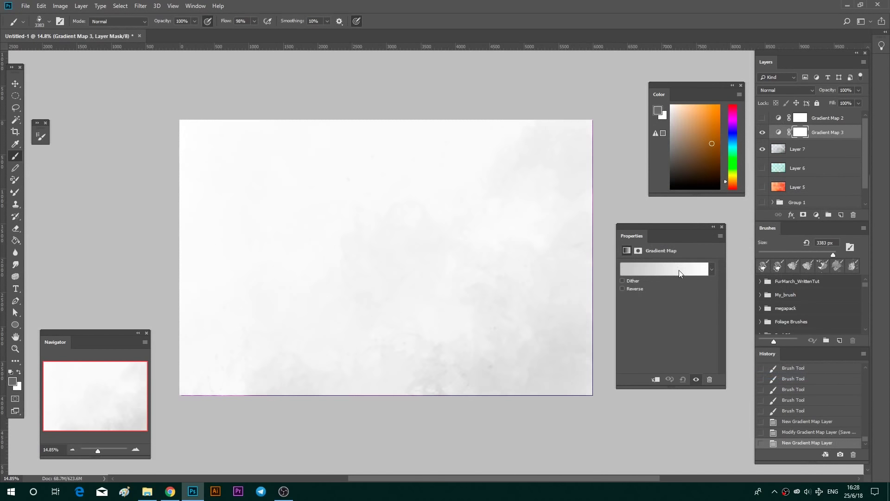
left_click(680, 271)
left_click_drag(772, 261, 772, 292)
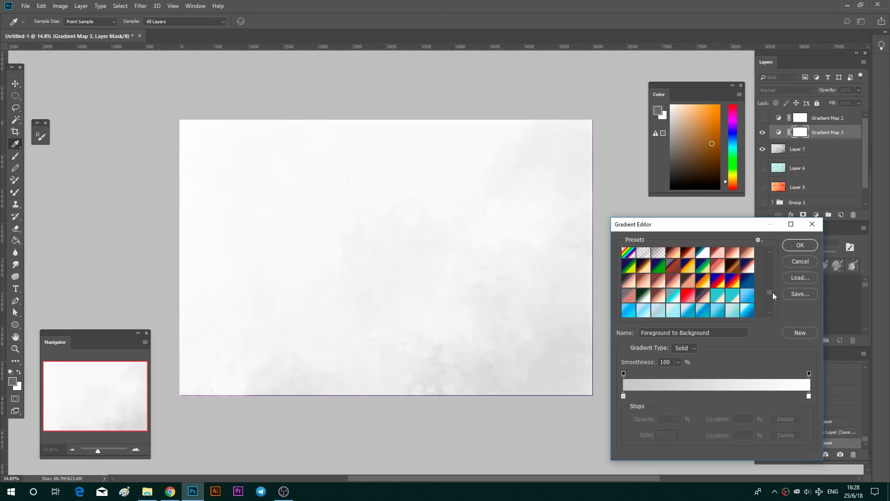
left_click(689, 263)
left_click(689, 295)
left_click(658, 281)
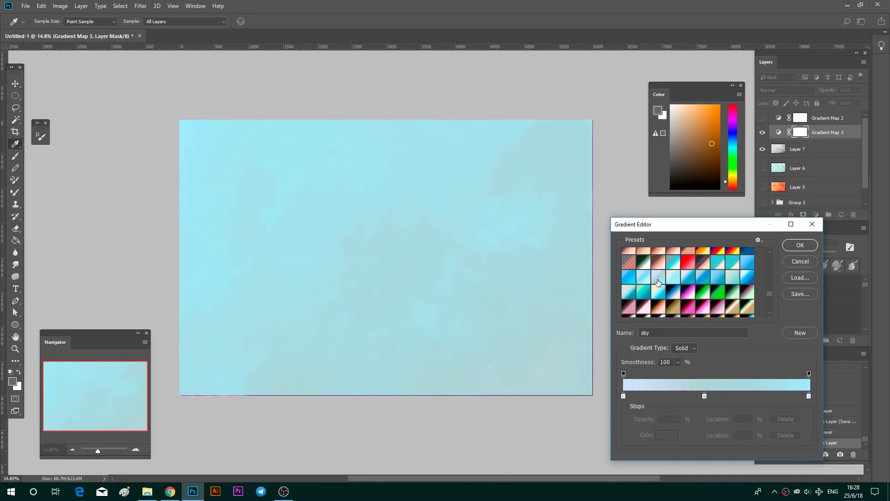
Browse further A medida presets and settle on the purple-blue-cyan gradient
scroll(673, 281, "down", 2)
scroll(682, 285, "down", 2)
scroll(691, 290, "down", 2)
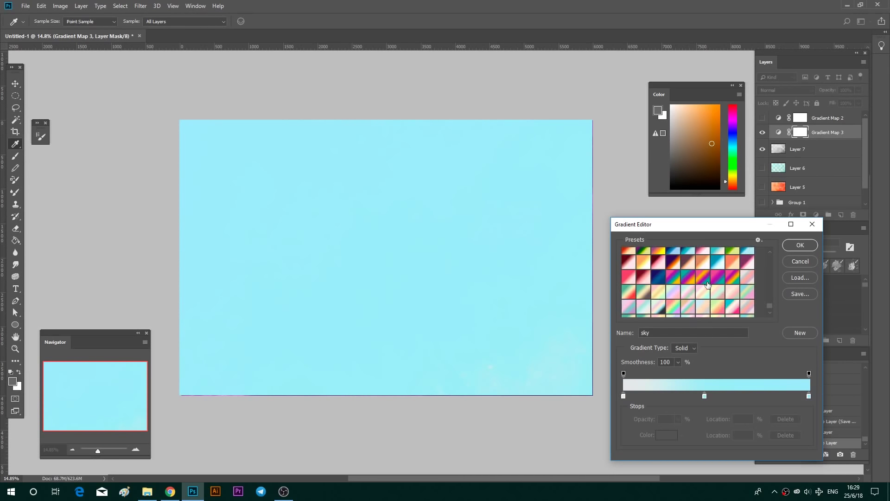
scroll(700, 294, "down", 2)
left_click(703, 296)
left_click(714, 302)
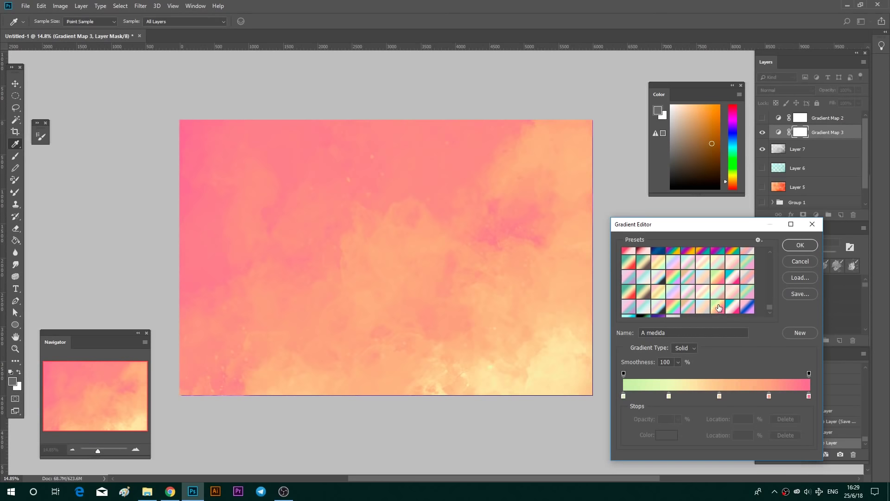
scroll(724, 306, "down", 1)
left_click(730, 298)
left_click(733, 268)
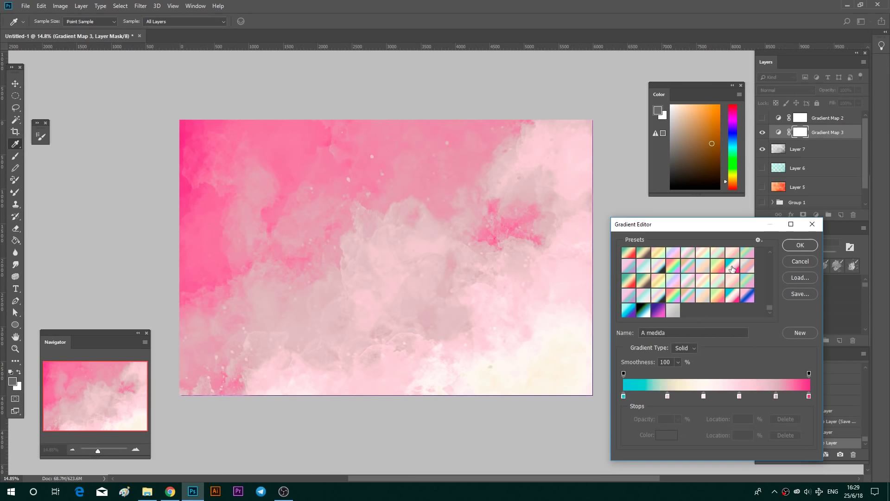
left_click(659, 311)
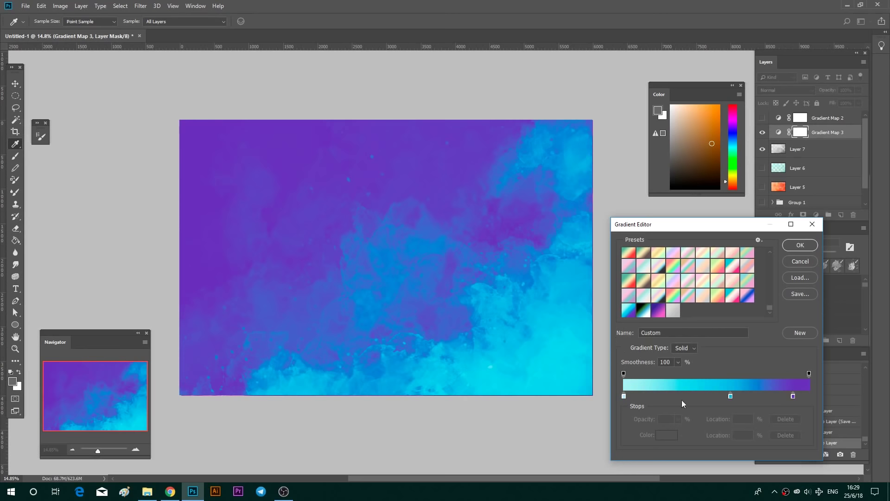
Swap the purple and light-cyan ends, with purple at 11%, light cyan at 89%, cyan mid stop repositioned
left_click(719, 396)
left_click_drag(714, 401, 676, 401)
mouse_move(794, 396)
left_mouse_down()
mouse_move(659, 397)
mouse_move(804, 396)
left_mouse_up()
left_click_drag(675, 395, 763, 396)
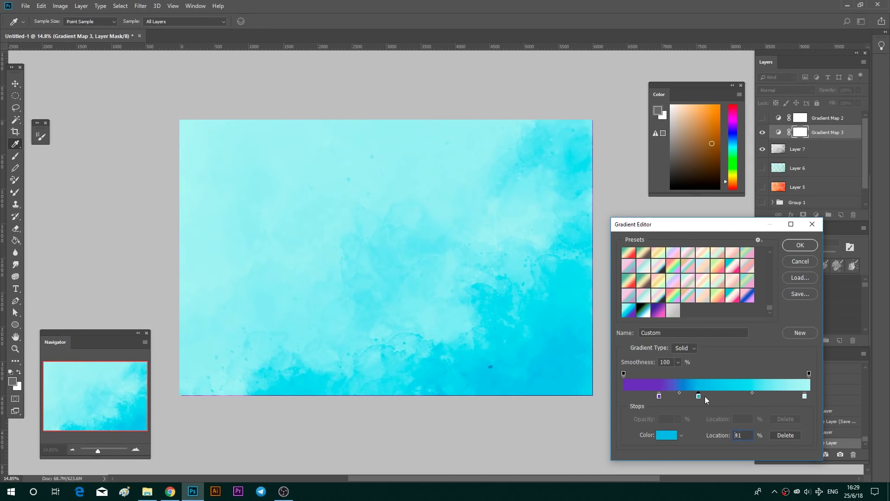
left_click_drag(659, 395, 625, 395)
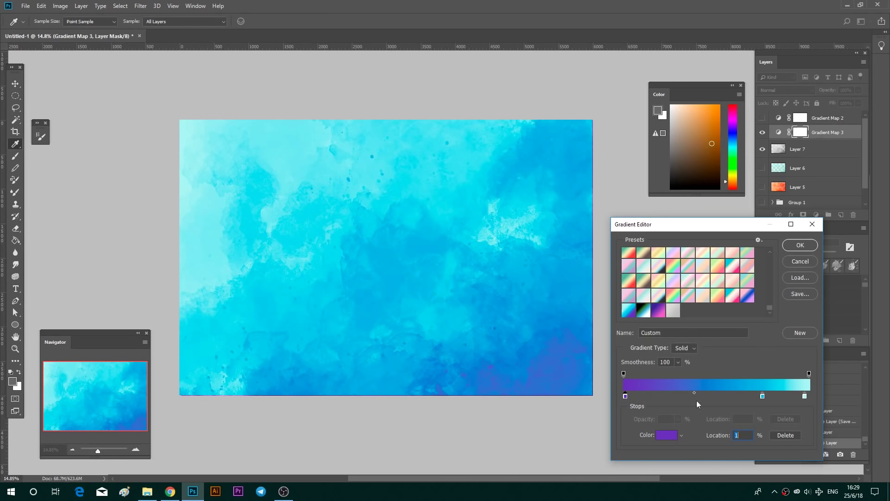
left_click_drag(761, 396, 750, 396)
mouse_move(804, 396)
left_mouse_down()
mouse_move(788, 396)
mouse_move(798, 396)
left_mouse_up()
left_click_drag(626, 396, 644, 396)
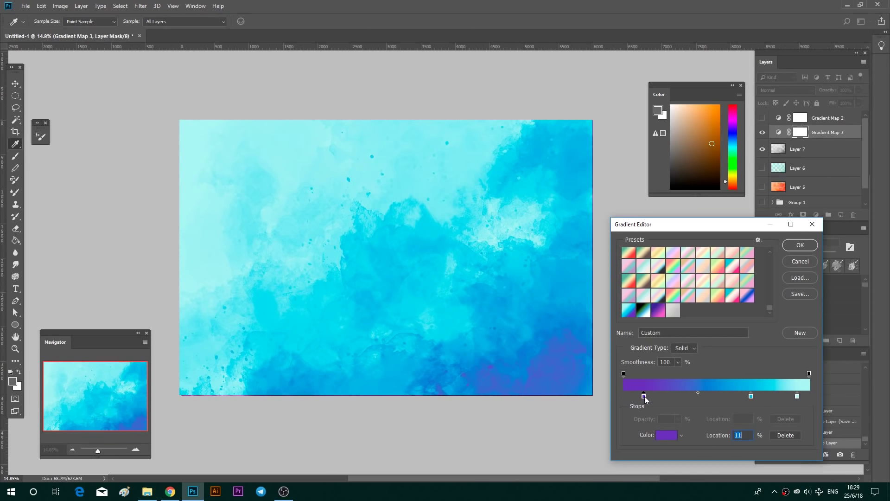
double_click(644, 396)
Darken the purple stop and add a new blue stop at 45%
left_click(650, 219)
left_click(656, 239)
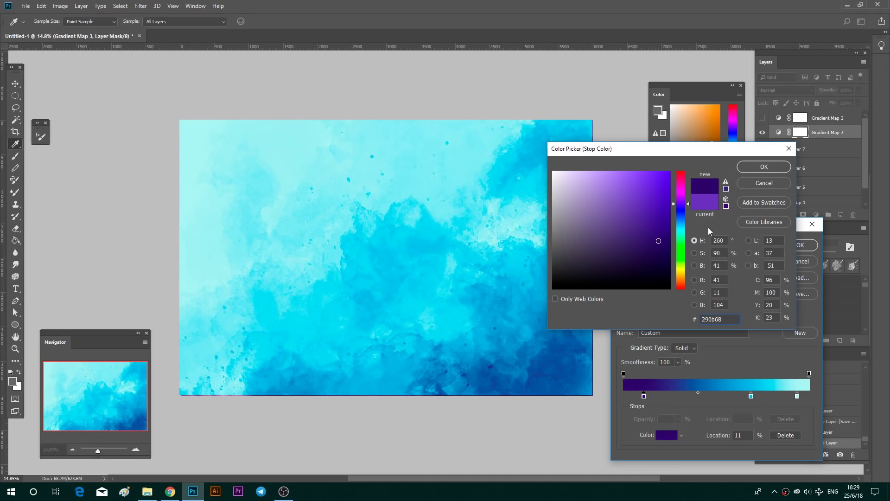
key("Return")
mouse_move(739, 396)
left_mouse_down()
mouse_move(704, 397)
mouse_move(794, 397)
left_mouse_up()
Set the end stop to fdf1ae, move blue to 43% and cyan to 70%, and apply
left_click(666, 435)
type("fdf1ae")
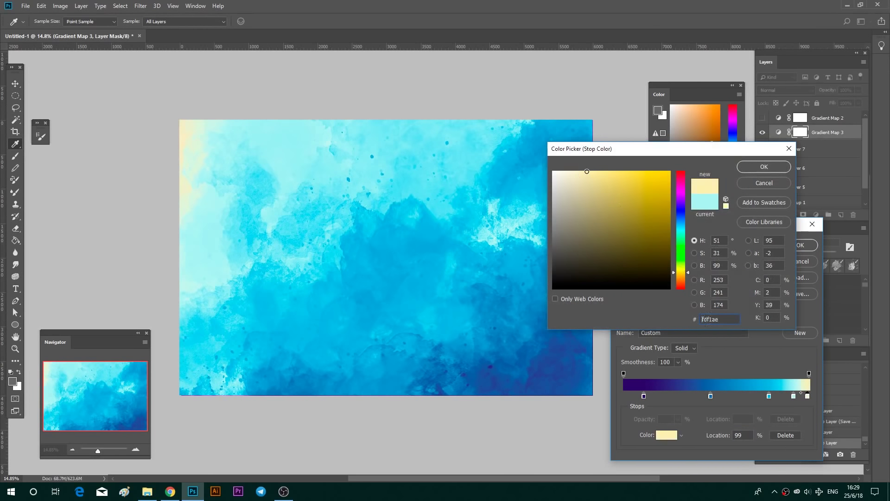
left_click(751, 172)
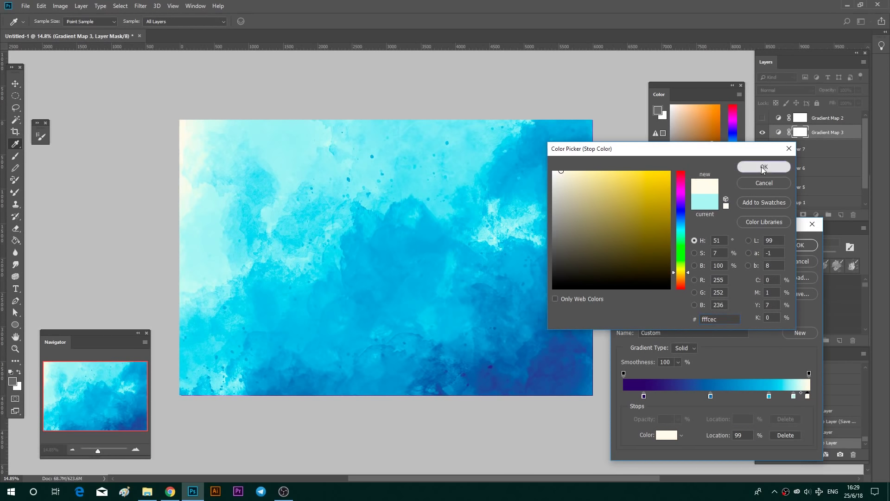
left_click_drag(711, 396, 703, 396)
mouse_move(772, 396)
left_mouse_down()
mouse_move(754, 397)
mouse_move(793, 396)
mouse_move(784, 396)
mouse_move(797, 406)
mouse_move(810, 396)
mouse_move(764, 396)
left_mouse_up()
left_click(807, 396)
left_click(799, 245)
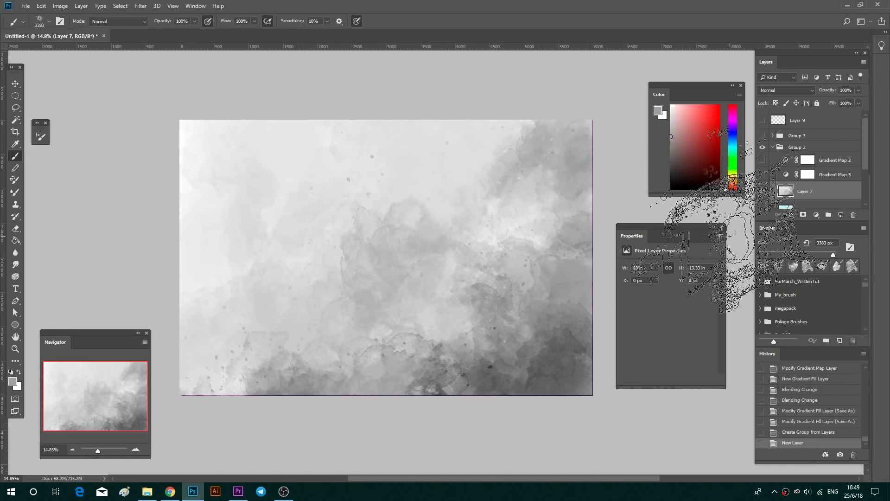
Add a Gradient Fill layer with a blue-to-cyan preset and set its blend mode to Screen
left_click(816, 215)
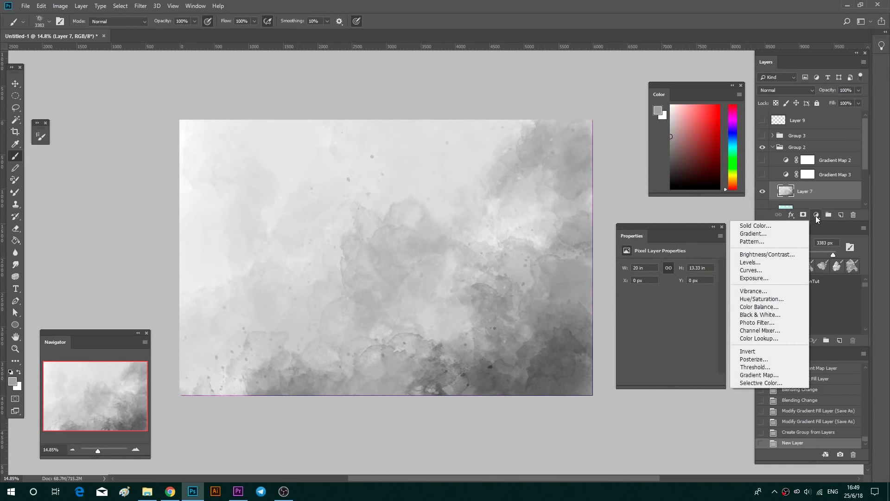
left_click(791, 232)
left_click(705, 242)
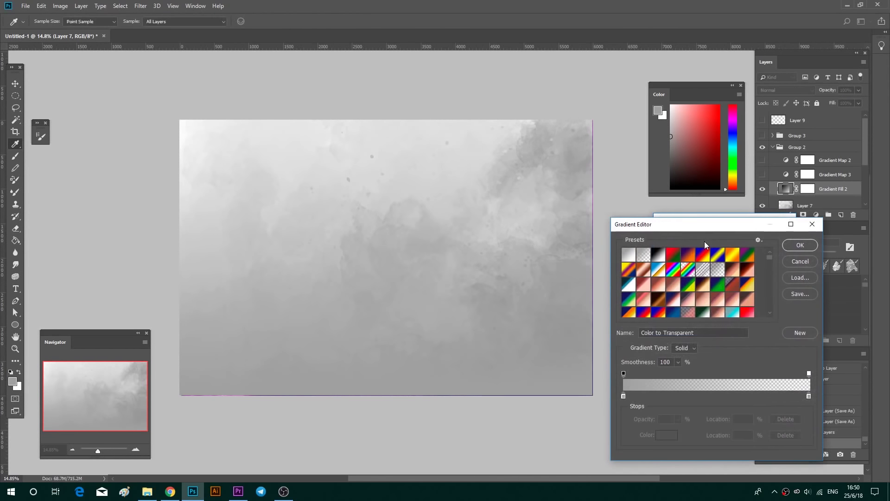
left_click(692, 284)
scroll(702, 288, "down", 2)
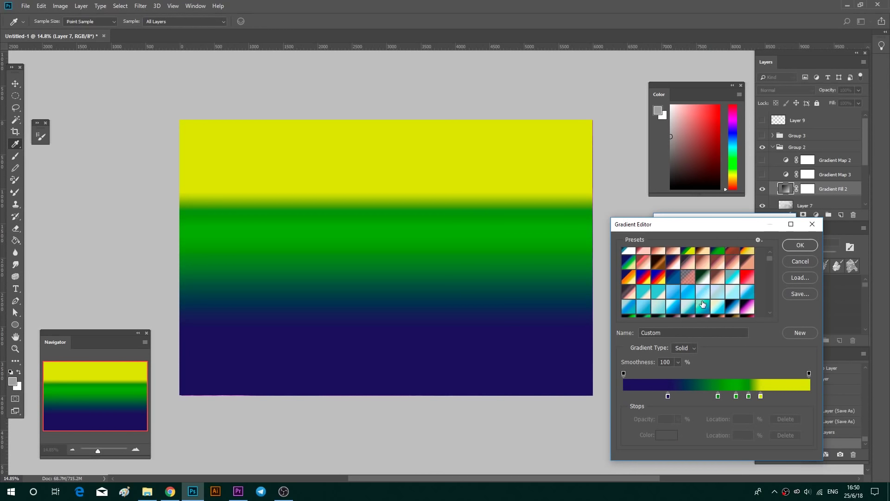
left_click(703, 303)
left_click(800, 245)
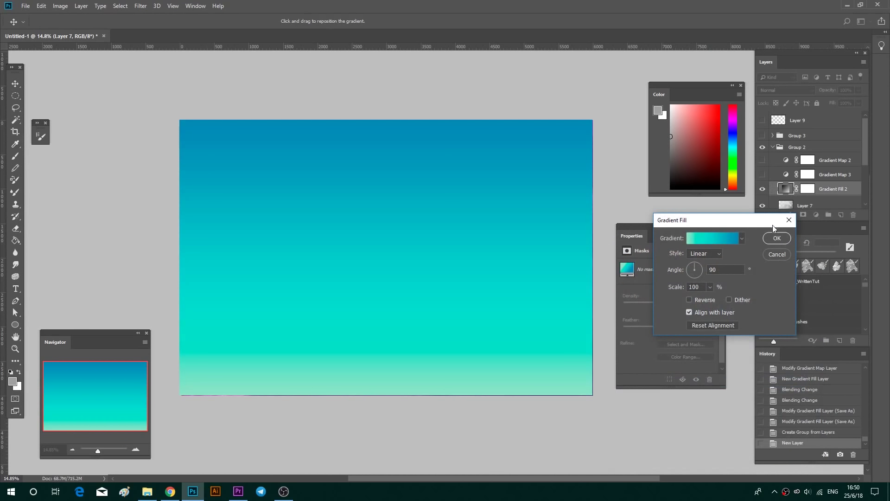
left_click(775, 238)
left_click(784, 89)
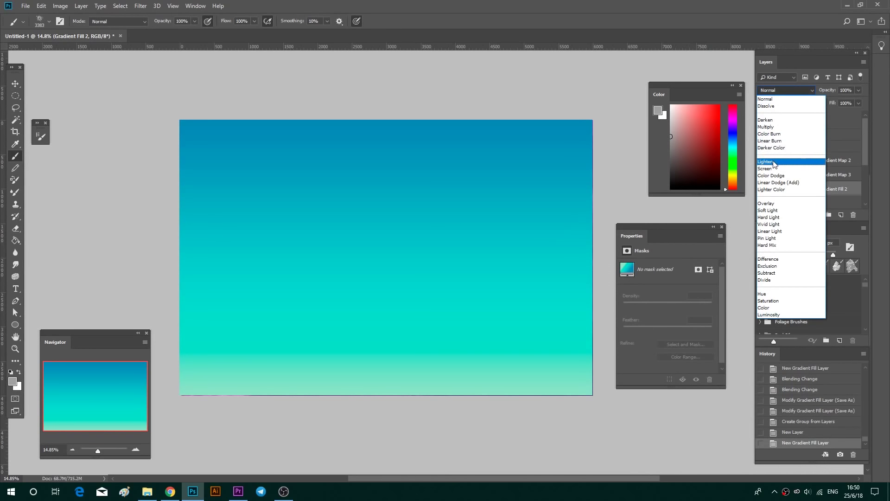
left_click(773, 169)
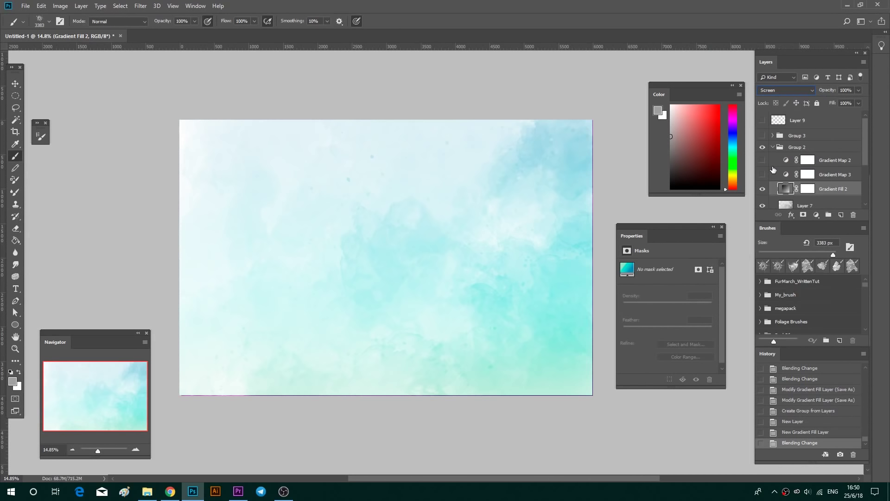
Reopen Gradient Fill 2, try several presets, and commit the pink-magenta-teal gradient
double_click(785, 191)
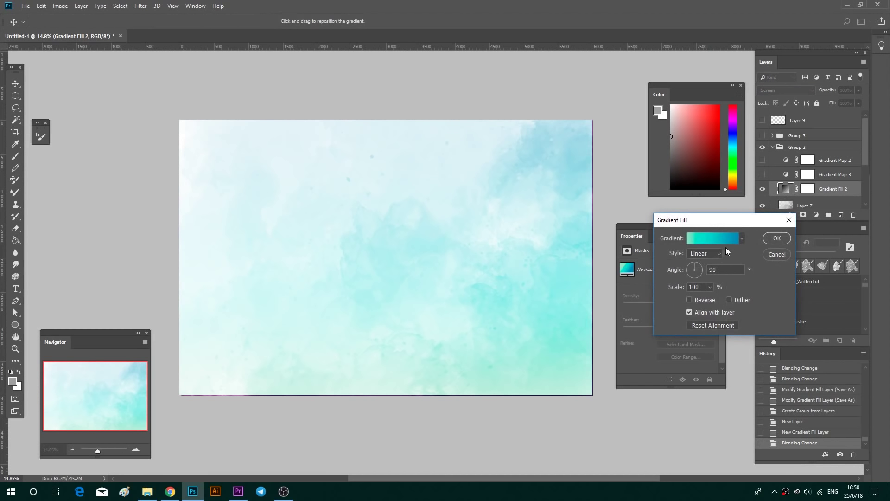
left_click(743, 237)
left_click(699, 298)
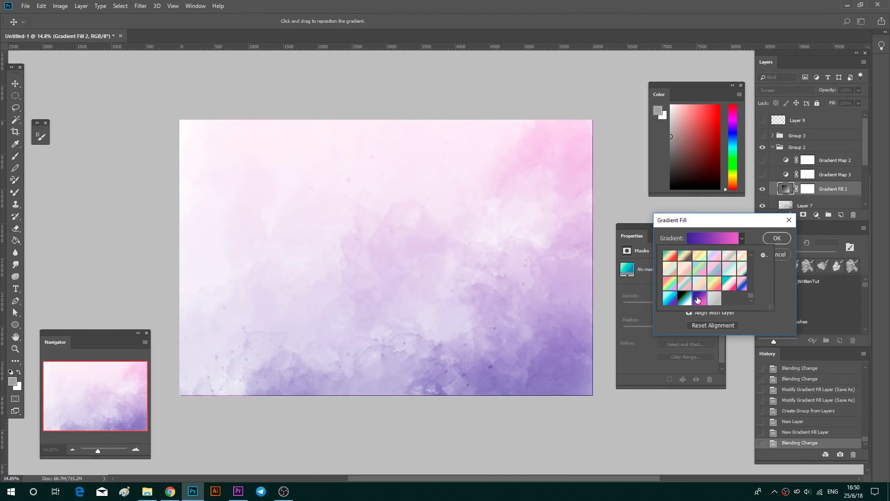
left_click(712, 285)
left_click(724, 286)
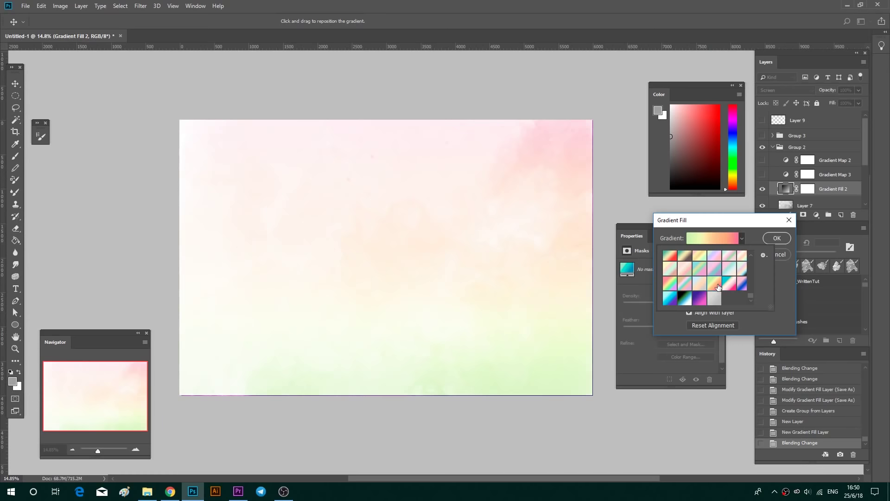
scroll(718, 287, "up", 2)
left_click(675, 272)
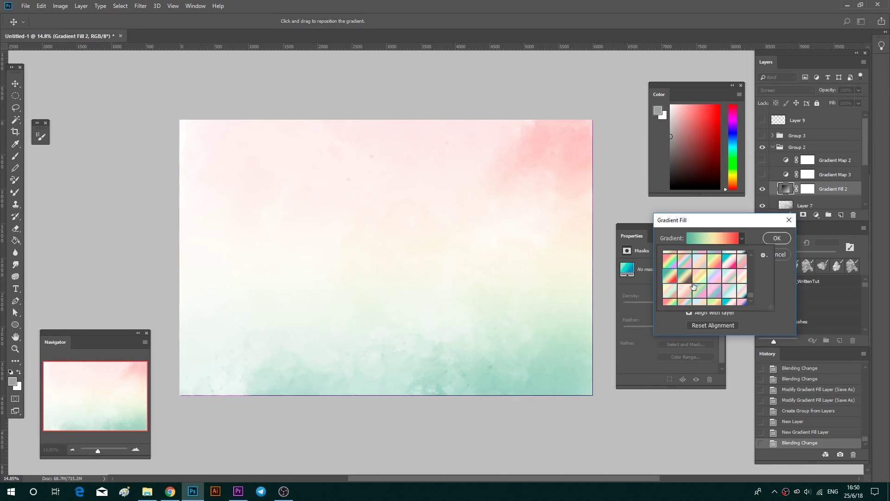
scroll(671, 276, "up", 3)
left_click(680, 266)
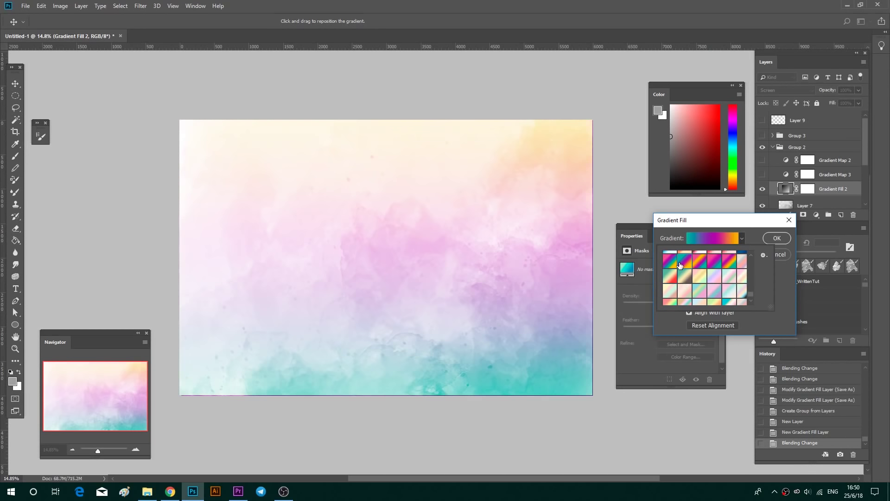
scroll(699, 280, "up", 1)
left_click(717, 280)
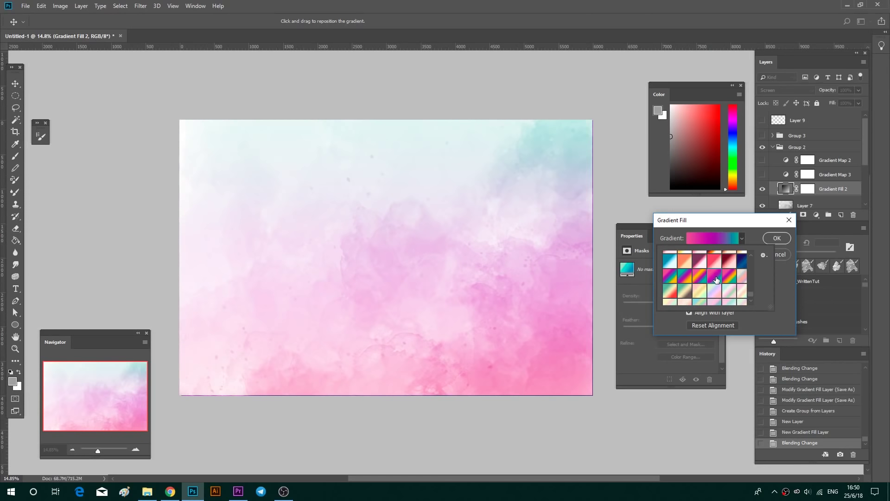
left_click(772, 241)
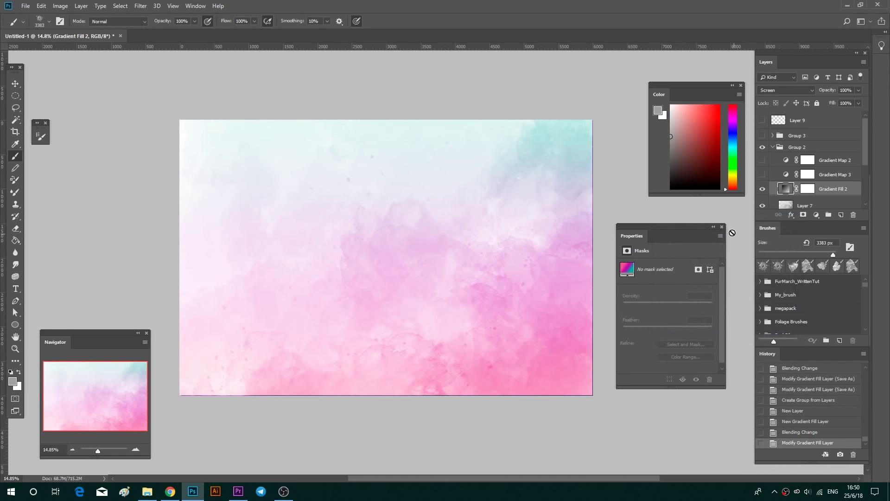